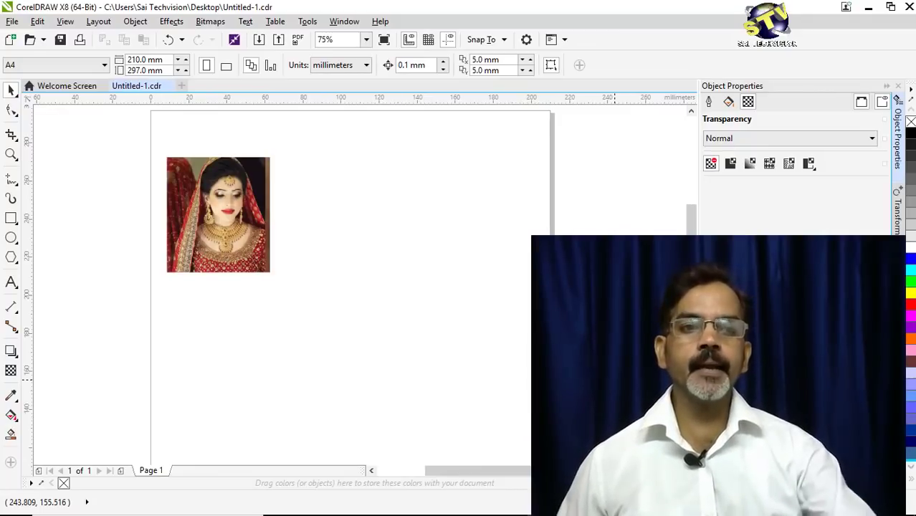
# Move the bride photo nearer the page's upper-left corner, to about X 33.5 mm and Y 259.3 mm
pyautogui.moveTo(327, 215); pyautogui.dragTo(319, 194)
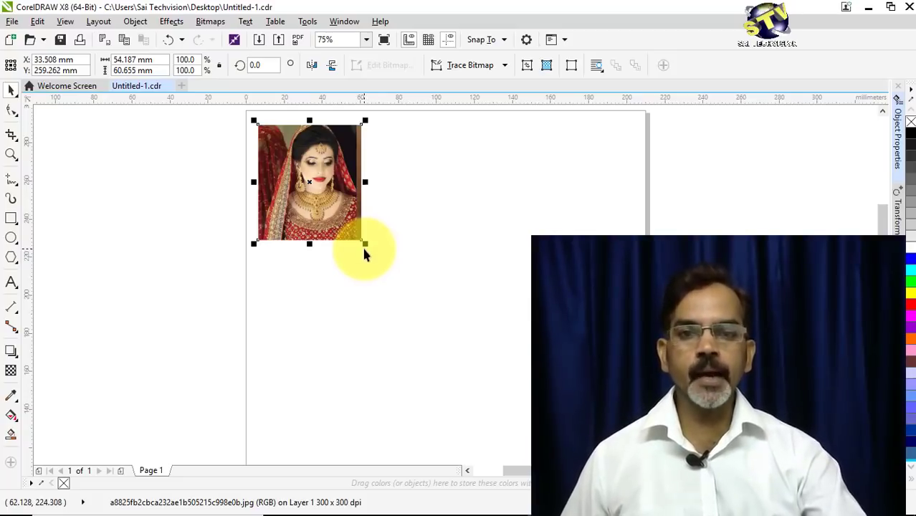
pyautogui.click(411, 231)
pyautogui.click(329, 208)
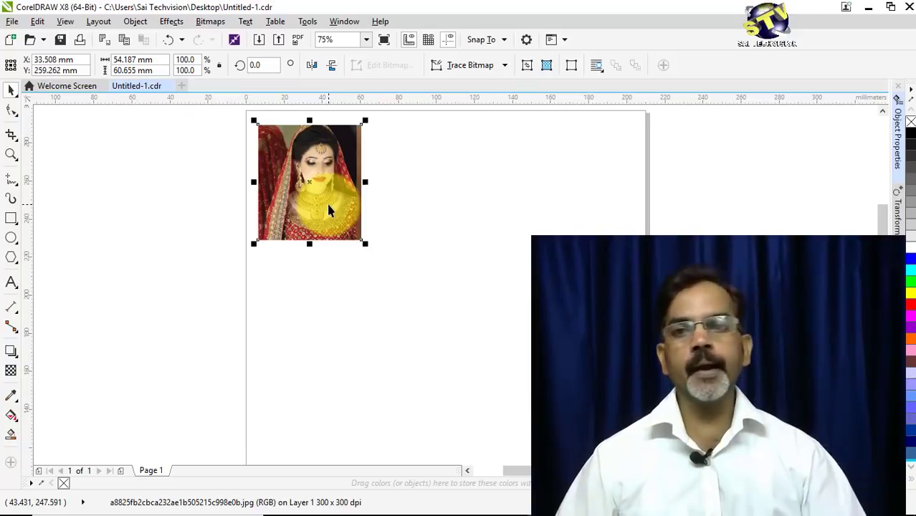
# Show the object properties of the selected photo and examine its bitmap size, color mode and resolution
pyautogui.click(136, 22)
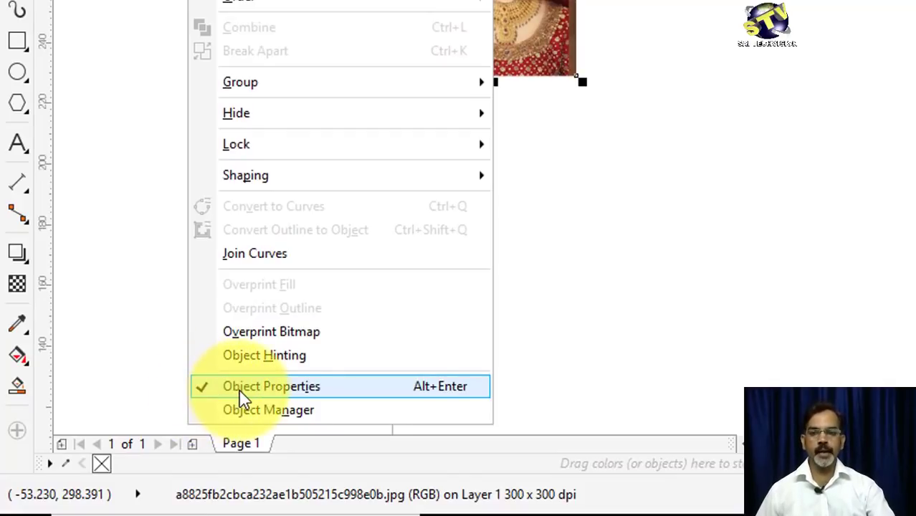
pyautogui.click(894, 198)
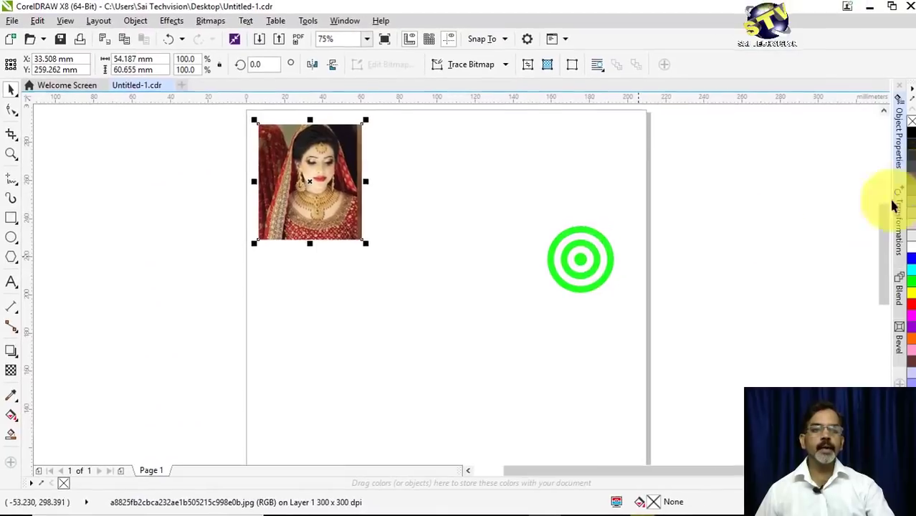
pyautogui.click(900, 140)
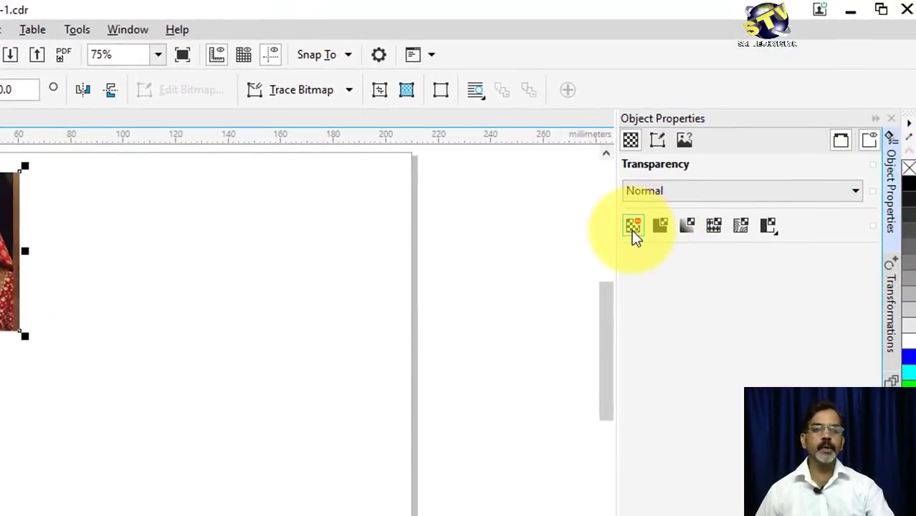
pyautogui.click(659, 140)
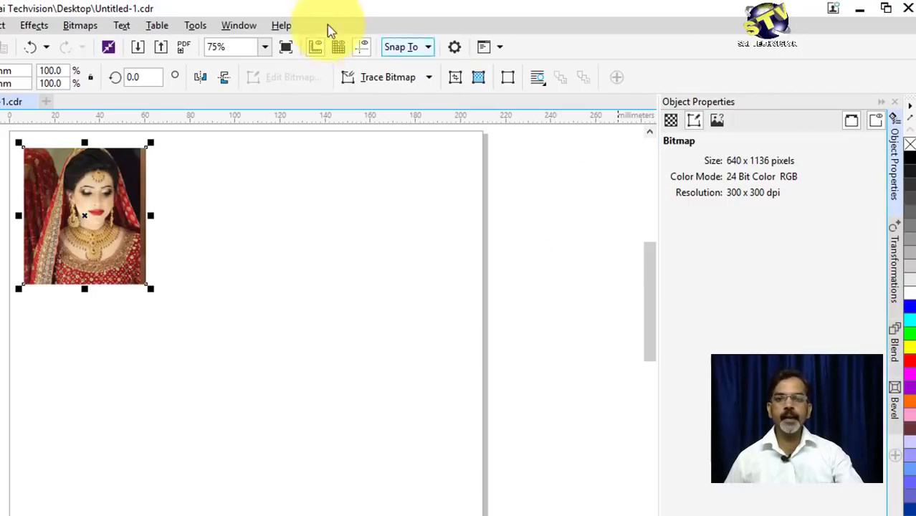
# Check which color palettes are enabled for the document
pyautogui.click(235, 27)
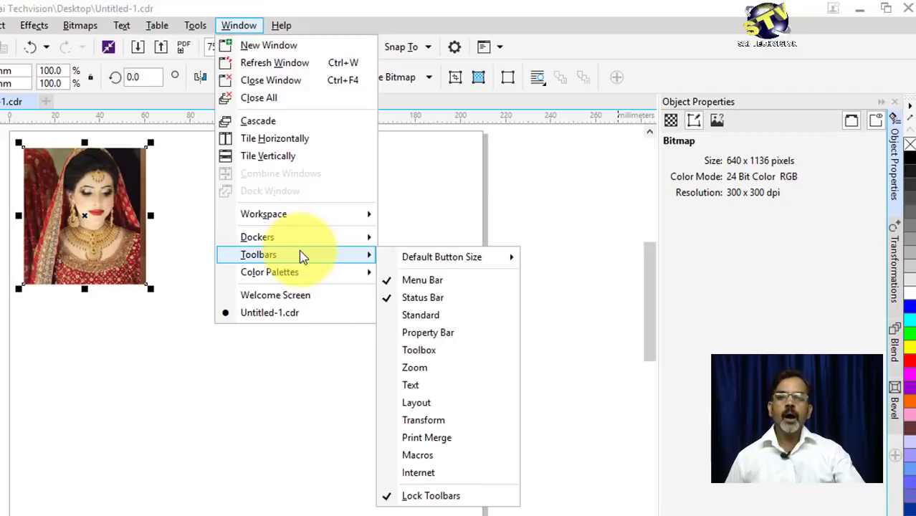
pyautogui.moveTo(309, 273)
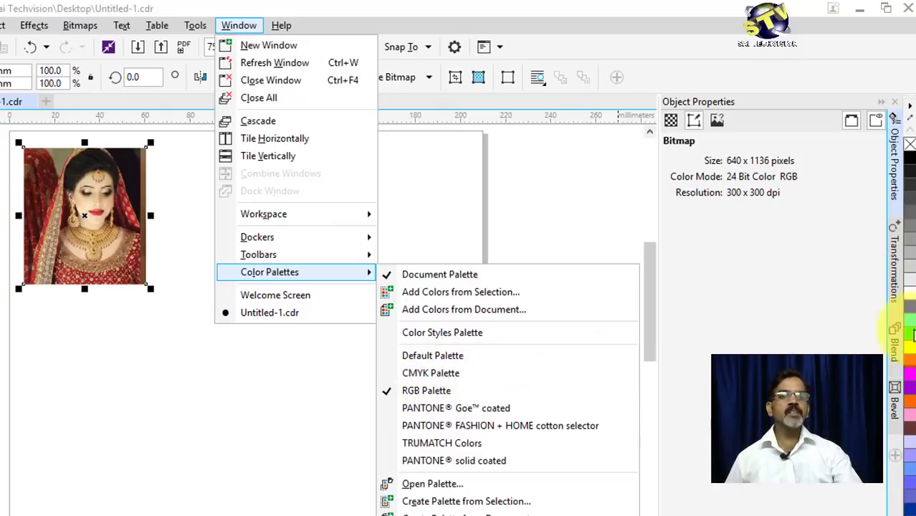
pyautogui.click(570, 165)
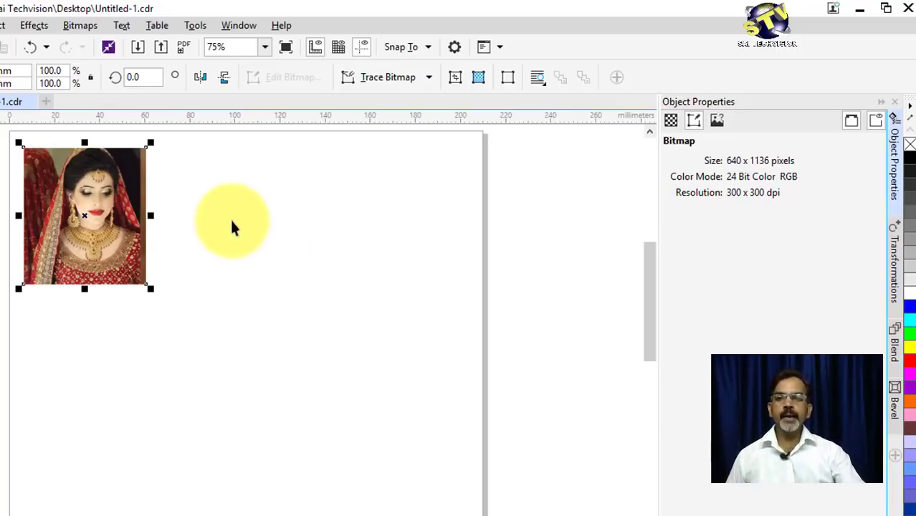
# Duplicate the photo directly to the right of the original
pyautogui.moveTo(129, 188); pyautogui.dragTo(242, 193)
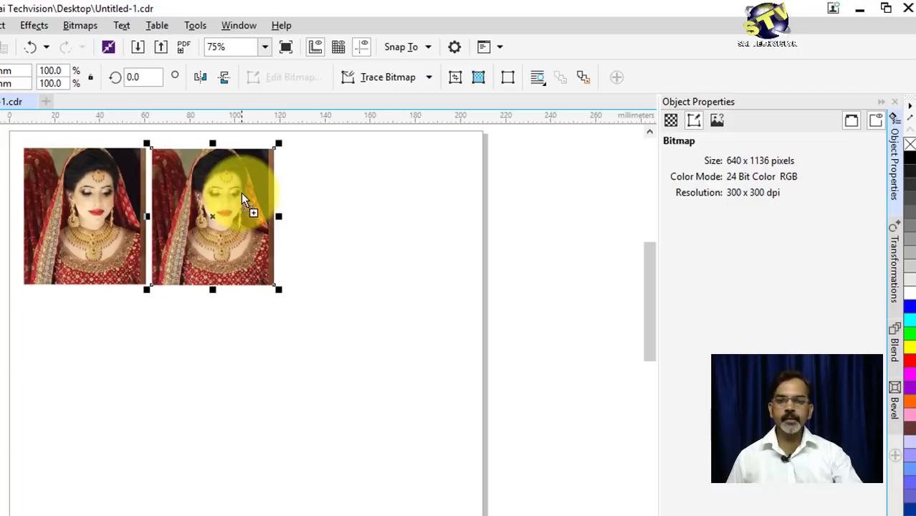
pyautogui.scroll(2, 241, 193)
pyautogui.click(543, 222)
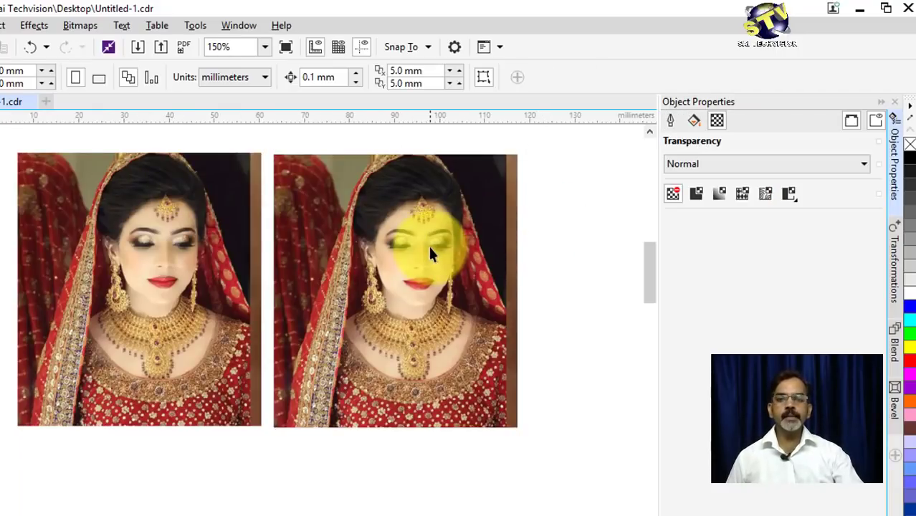
# Convert the duplicate photo to CMYK Color (32-bit) mode
pyautogui.click(429, 252)
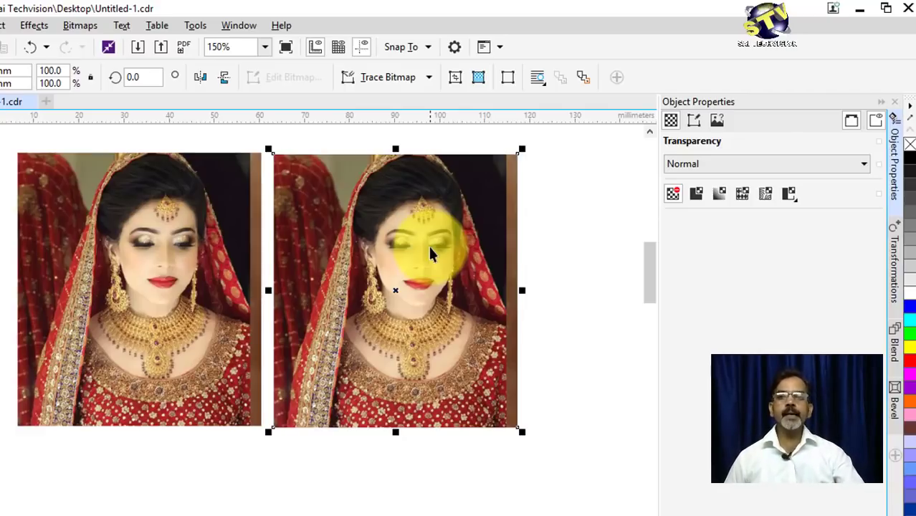
pyautogui.click(84, 27)
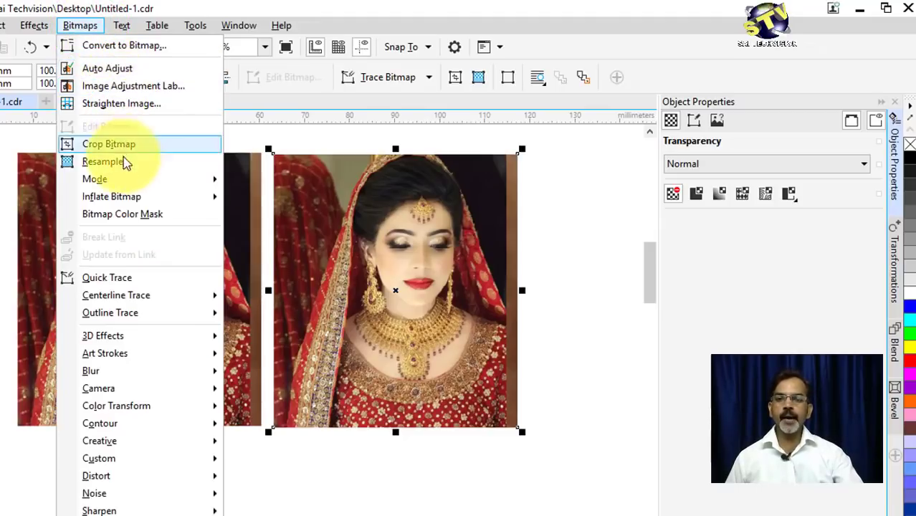
pyautogui.moveTo(128, 181)
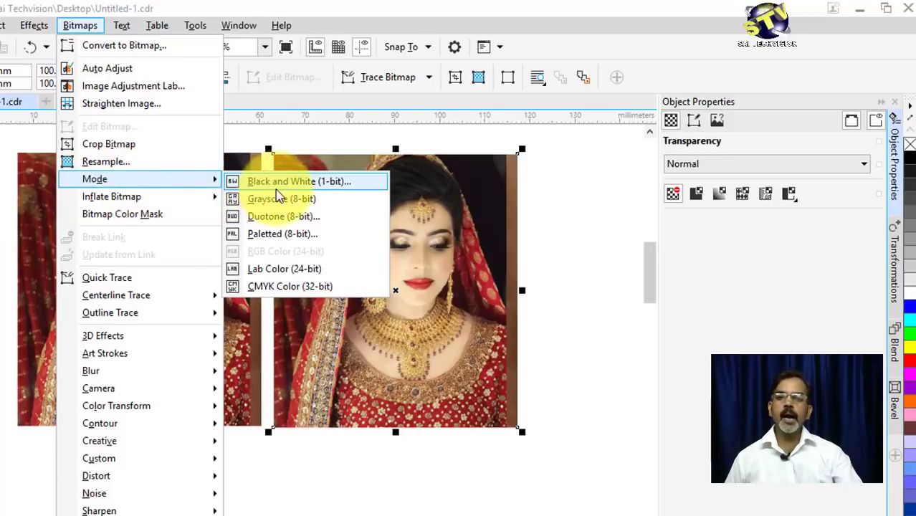
pyautogui.click(306, 287)
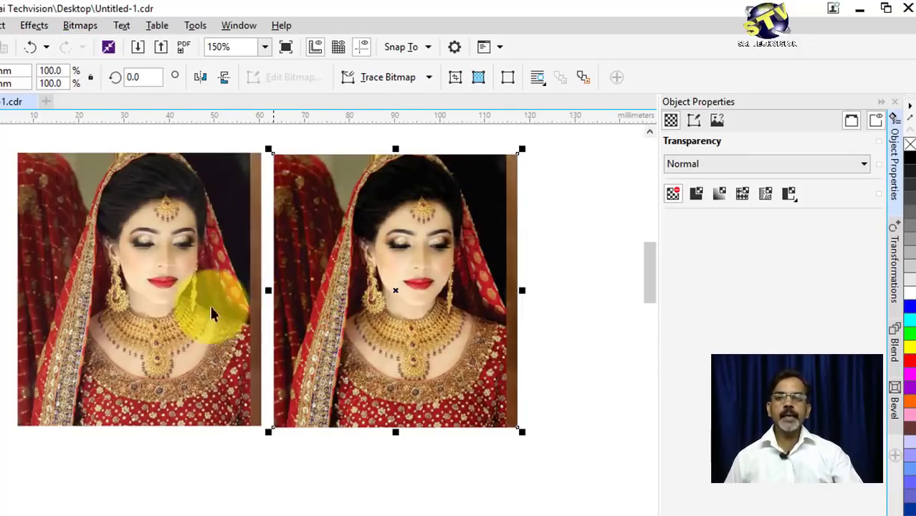
# Shift the CMYK copy slightly up and left so it lines up beside the original photo
pyautogui.click(557, 276)
pyautogui.click(419, 291)
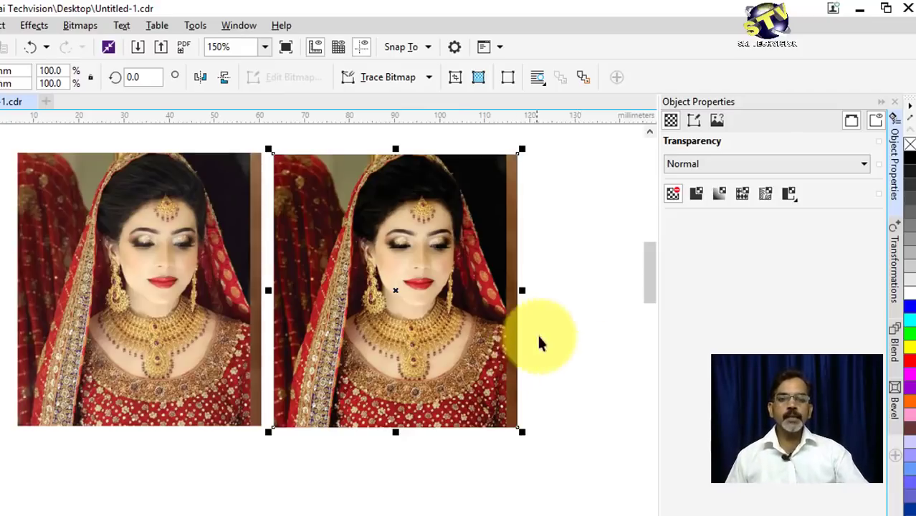
pyautogui.click(459, 330)
pyautogui.click(557, 351)
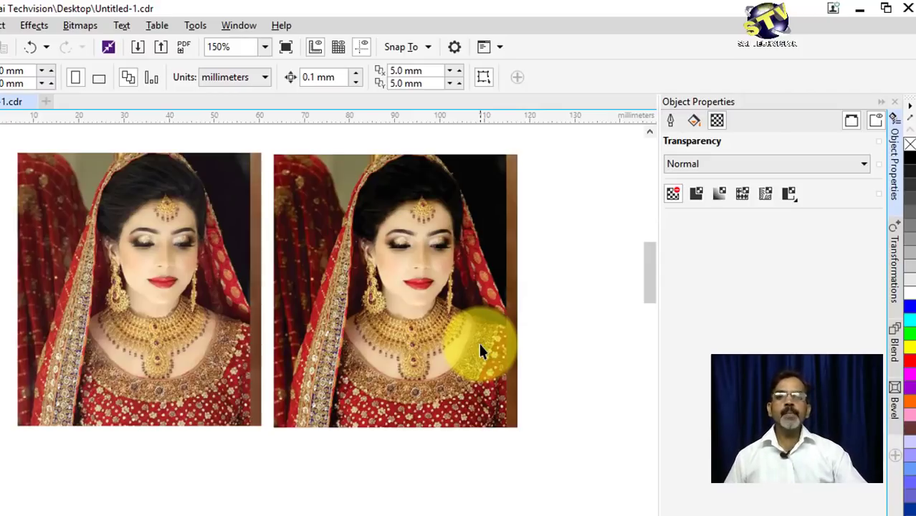
pyautogui.click(478, 341)
pyautogui.click(364, 261)
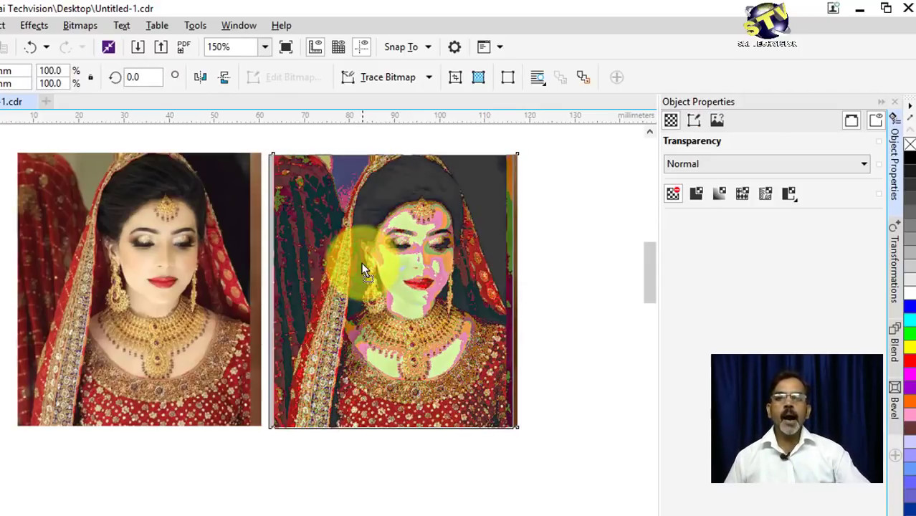
pyautogui.moveTo(361, 262); pyautogui.dragTo(360, 260)
pyautogui.click(570, 296)
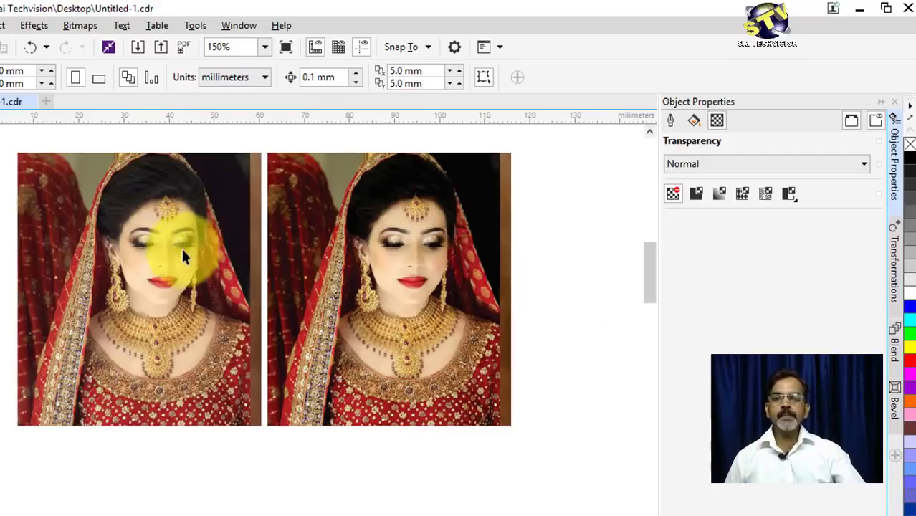
# Duplicate the original photo directly below itself
pyautogui.click(167, 231)
pyautogui.moveTo(182, 203); pyautogui.dragTo(182, 482)
pyautogui.scroll(-2, 226, 237)
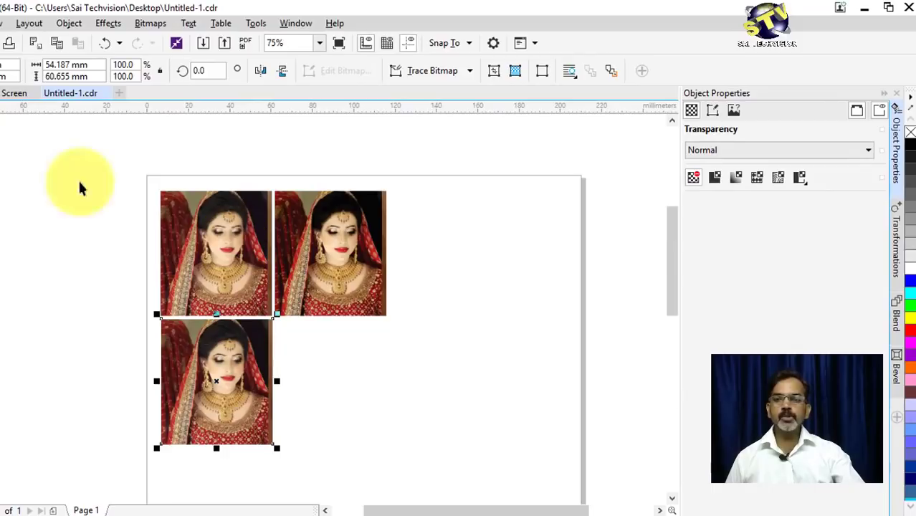
# Convert the copy below the original photo to Grayscale (8-bit) mode
pyautogui.press('z')
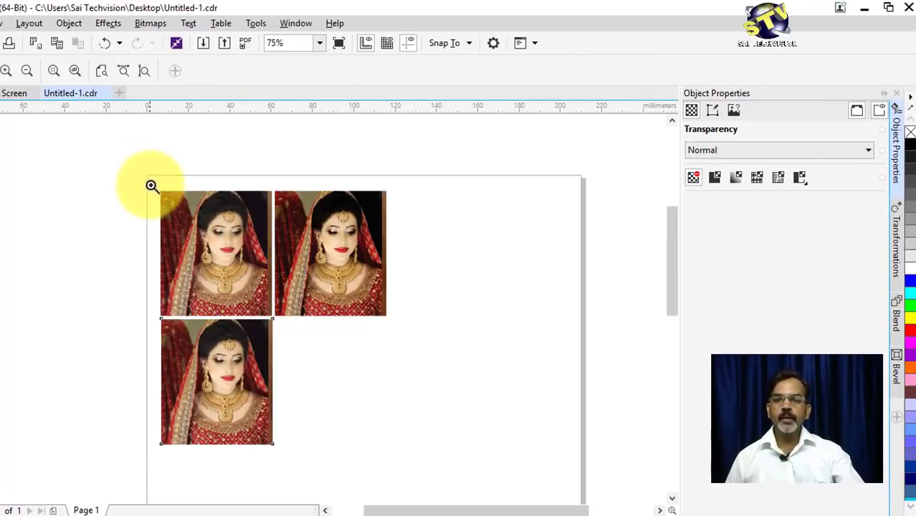
pyautogui.click(156, 187)
pyautogui.moveTo(156, 187); pyautogui.dragTo(400, 452)
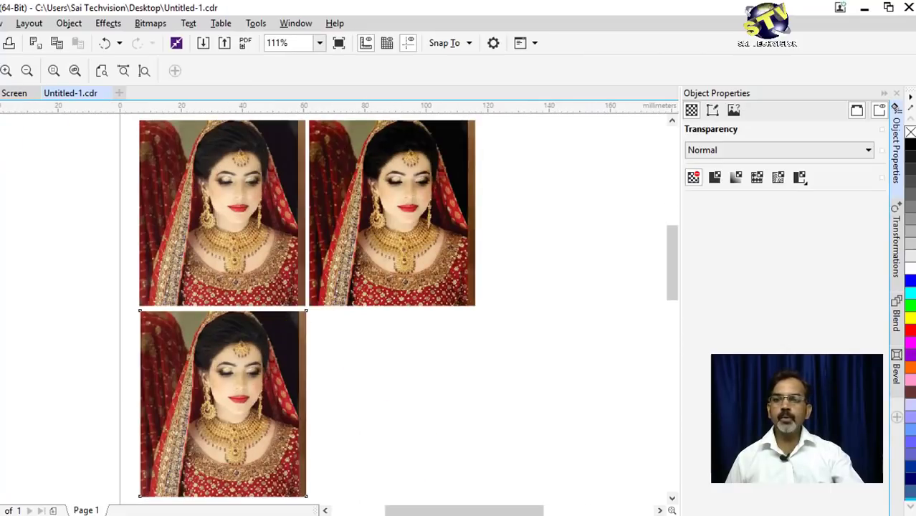
pyautogui.press('space')
pyautogui.click(415, 368)
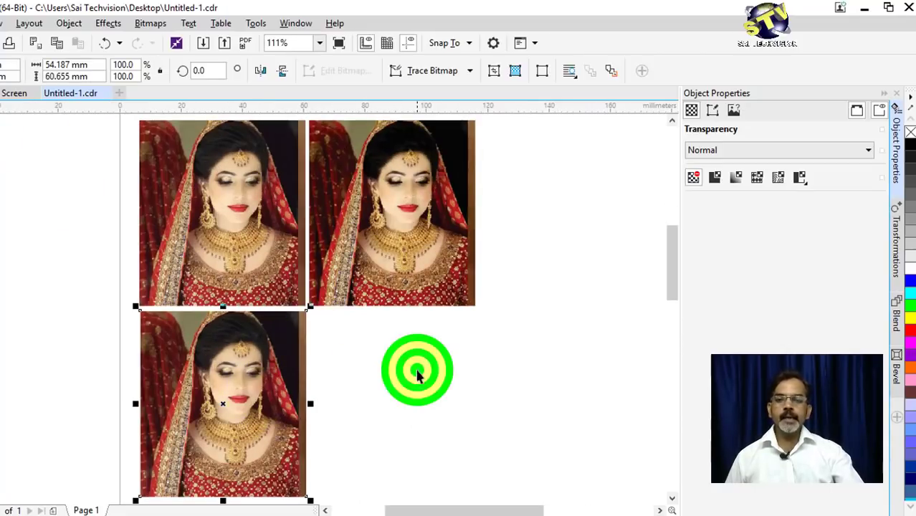
pyautogui.click(258, 365)
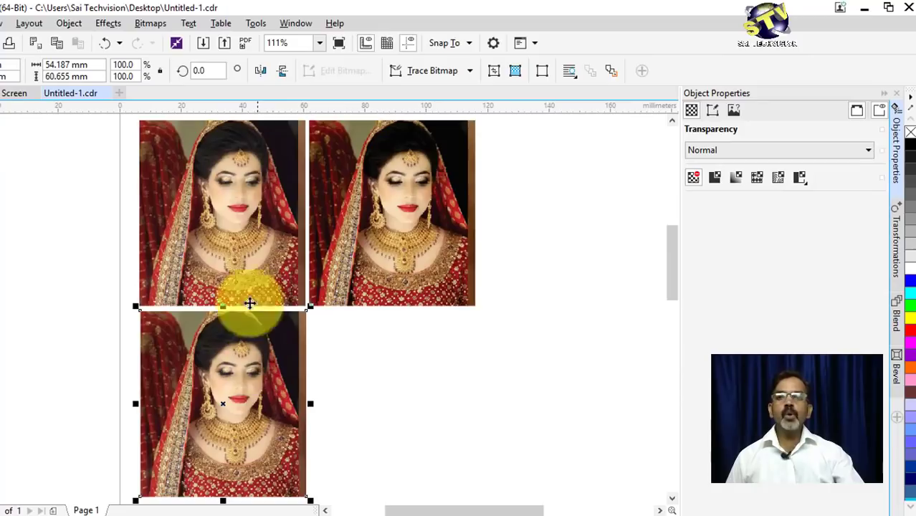
pyautogui.click(149, 22)
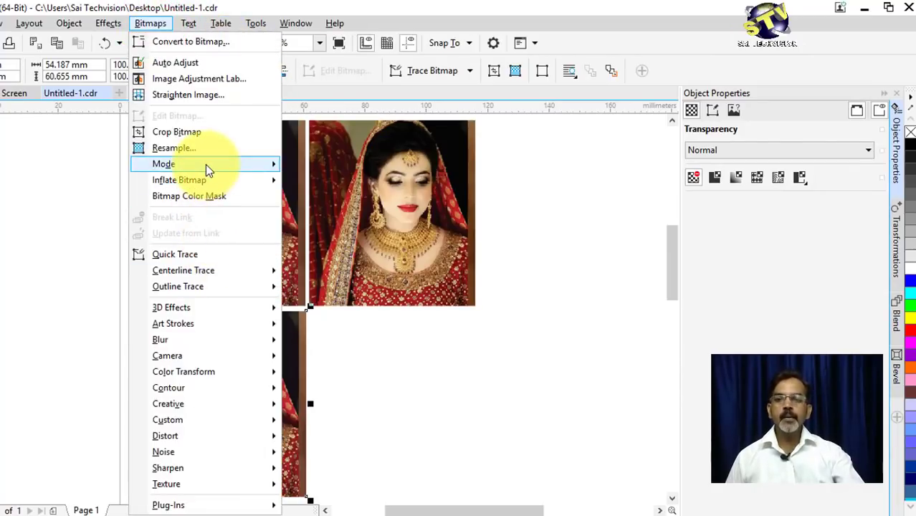
pyautogui.moveTo(206, 165)
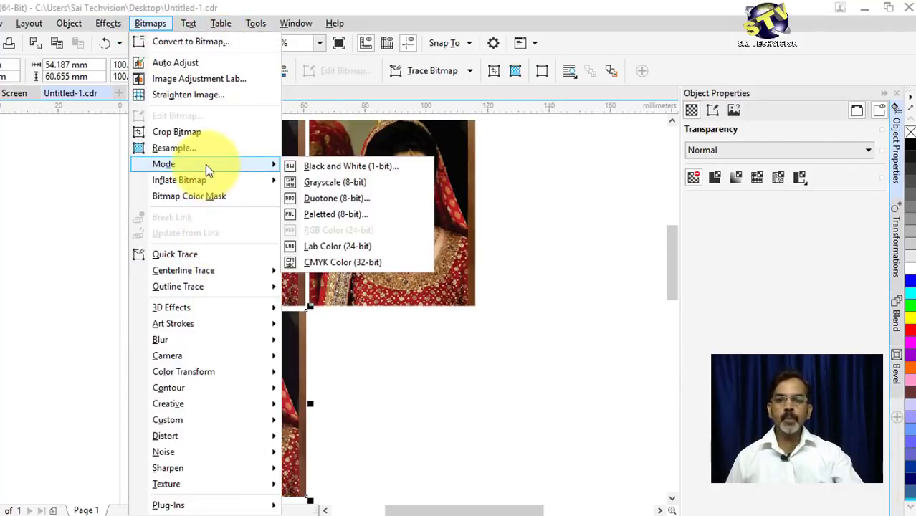
pyautogui.click(349, 184)
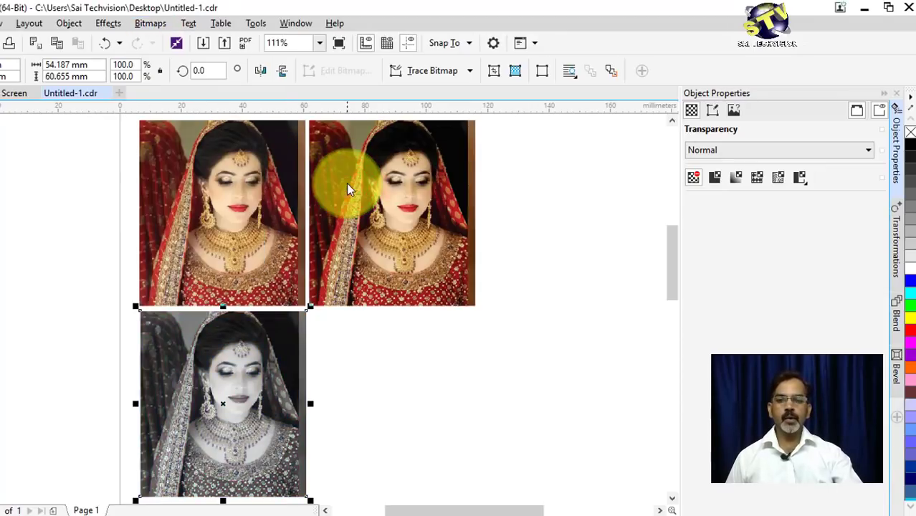
pyautogui.click(358, 406)
pyautogui.click(256, 402)
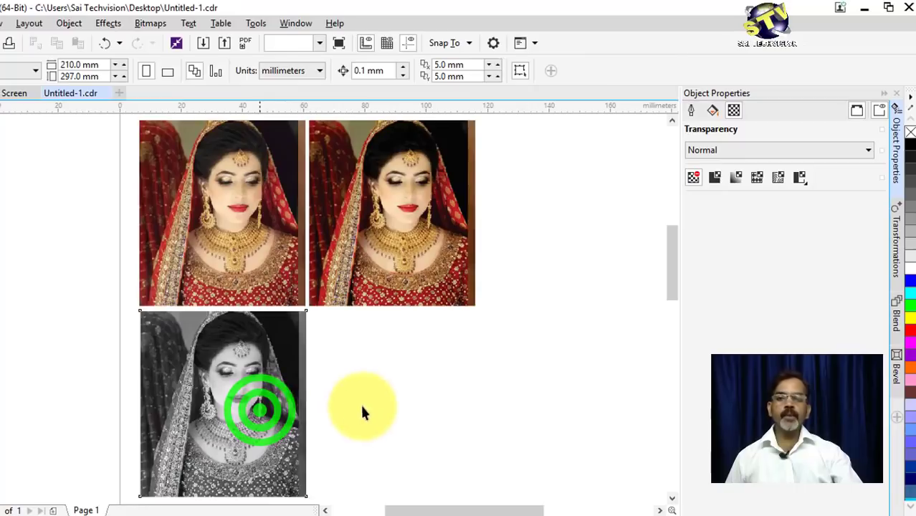
pyautogui.click(367, 412)
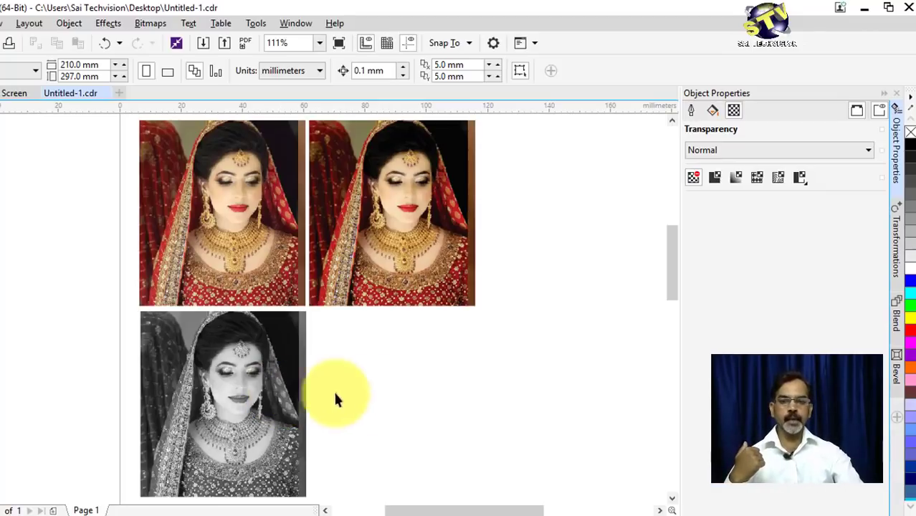
# Duplicate the original photo into the space below the CMYK copy, aligned beside the grayscale one
pyautogui.click(247, 217)
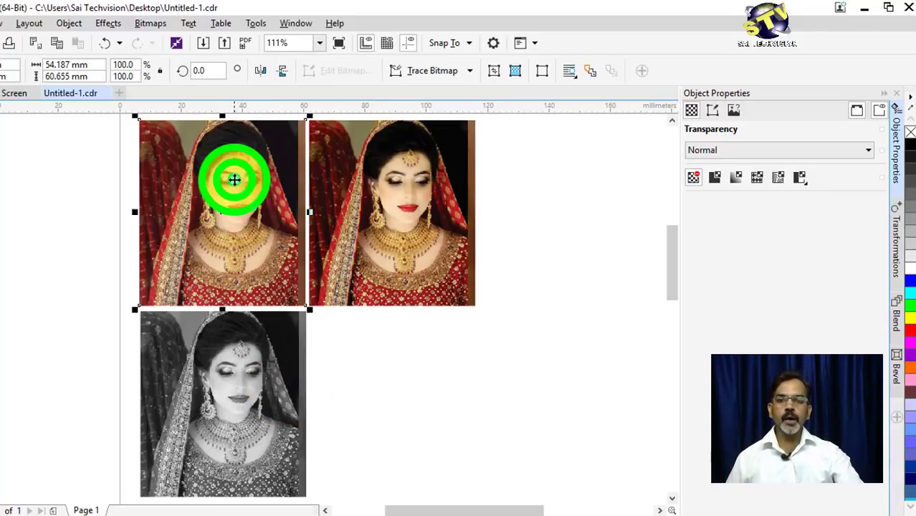
pyautogui.moveTo(246, 218); pyautogui.dragTo(406, 372)
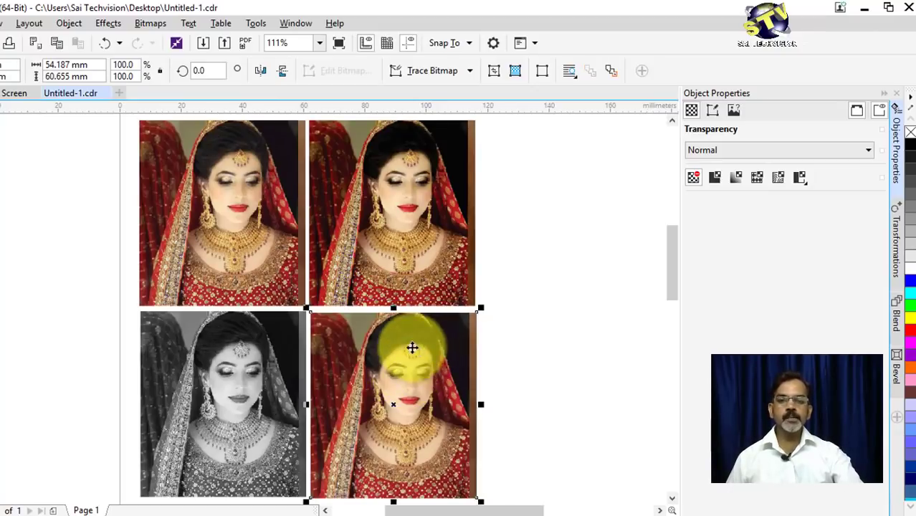
pyautogui.moveTo(401, 331); pyautogui.dragTo(399, 332)
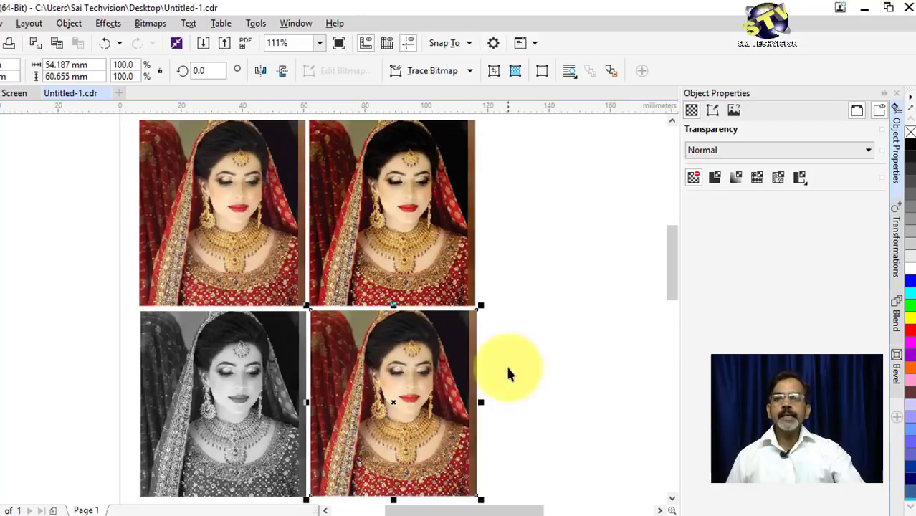
# Start a Black and White (1-bit) conversion of the color copy beside the grayscale photo, using Line Art as the conversion method
pyautogui.click(150, 23)
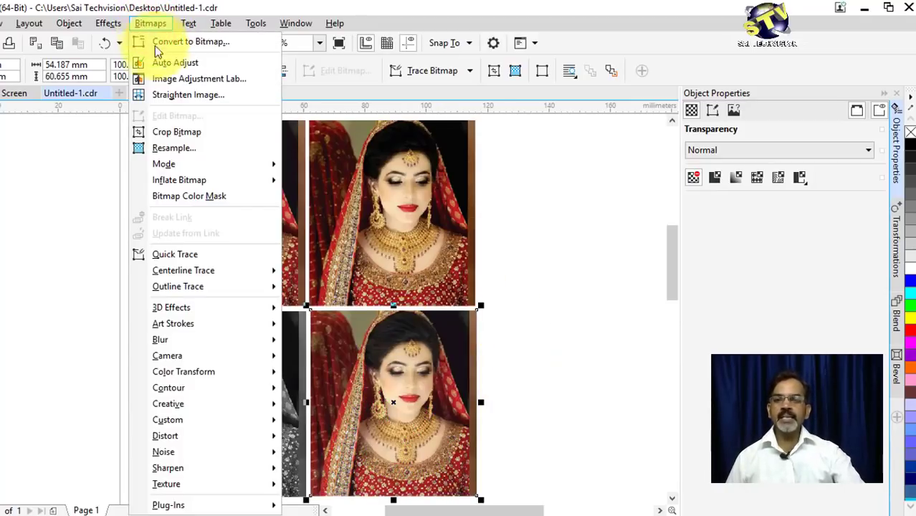
pyautogui.moveTo(271, 164)
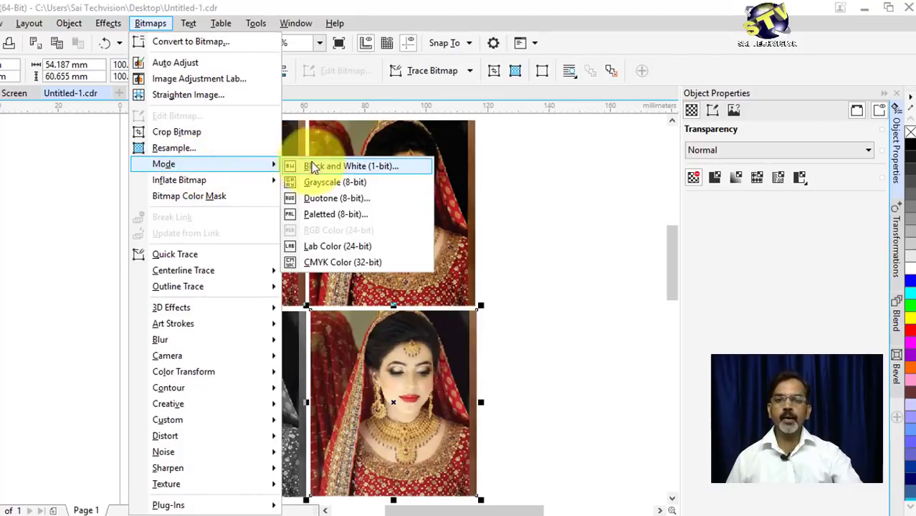
pyautogui.click(354, 167)
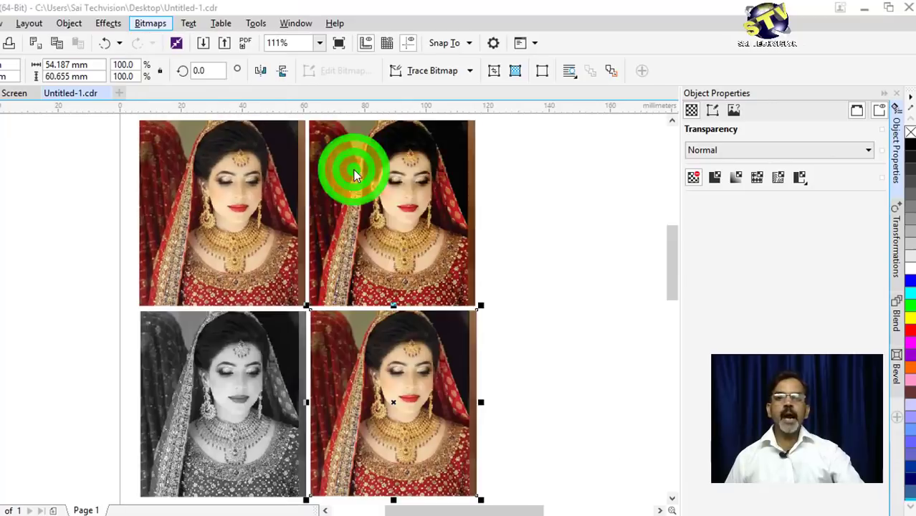
pyautogui.moveTo(462, 109); pyautogui.dragTo(552, 52)
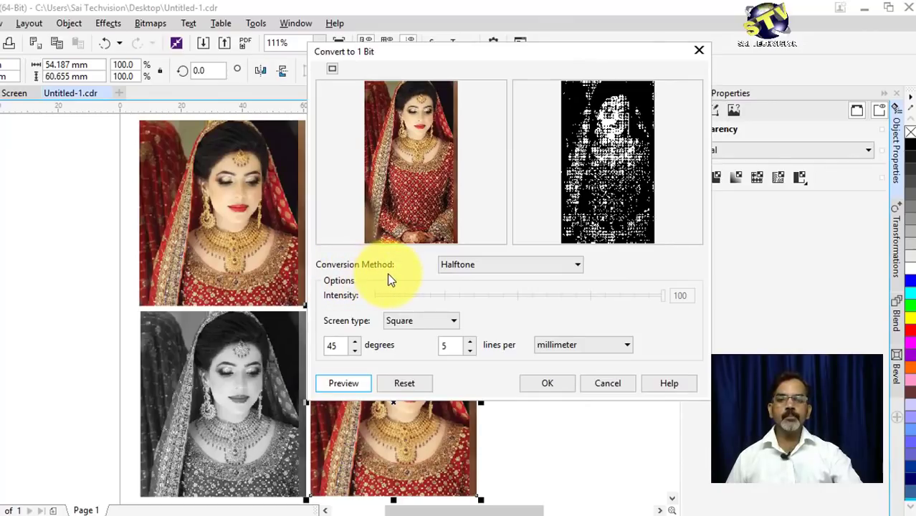
pyautogui.click(519, 267)
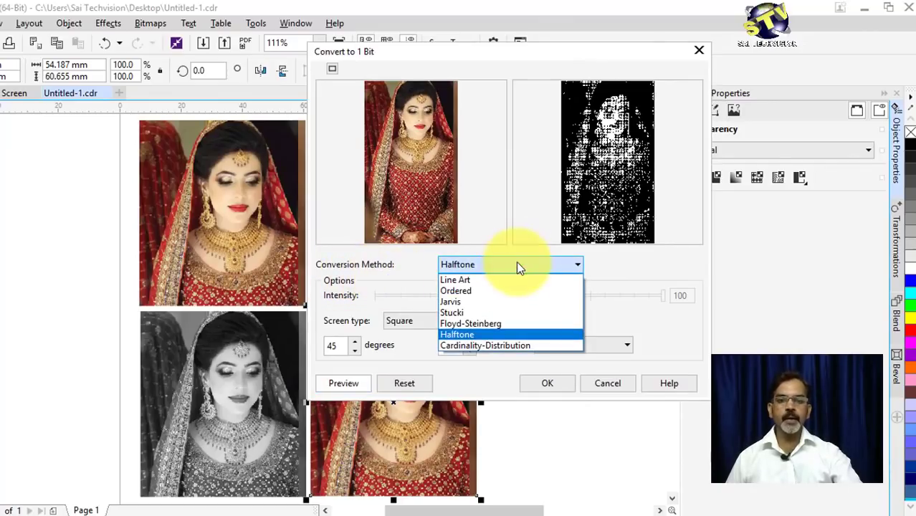
pyautogui.click(476, 281)
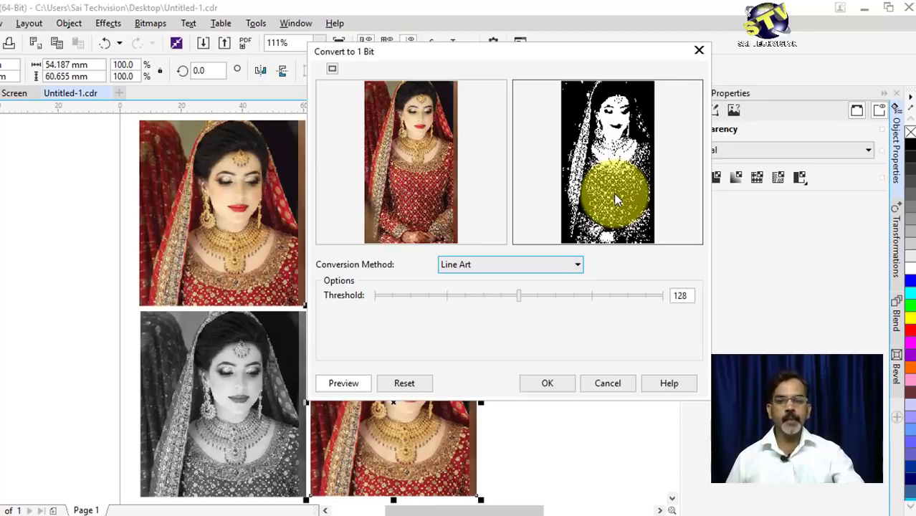
# Set the Line Art threshold to 117 and apply the 1-bit conversion to the photo copy
pyautogui.click(518, 296)
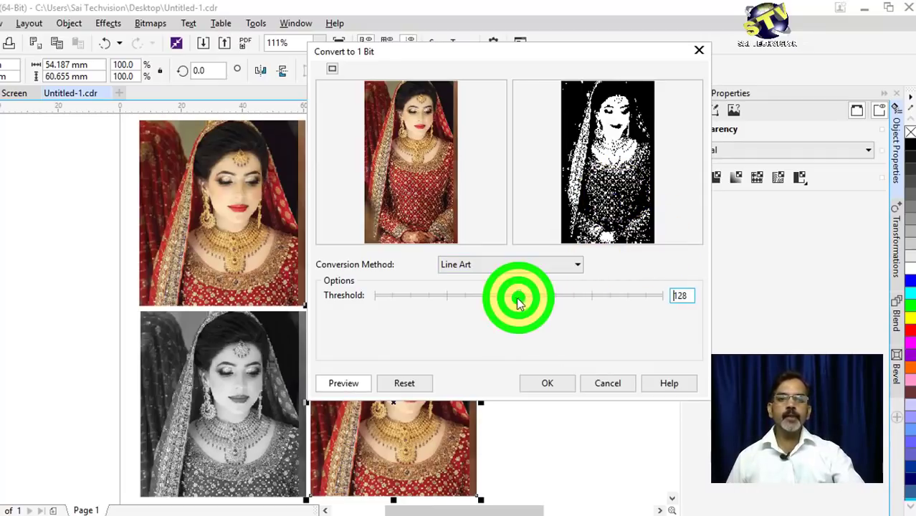
pyautogui.moveTo(518, 297)
pyautogui.mouseDown()
pyautogui.moveTo(492, 299)
pyautogui.moveTo(536, 297)
pyautogui.moveTo(466, 296)
pyautogui.moveTo(515, 294)
pyautogui.moveTo(507, 296)
pyautogui.mouseUp()
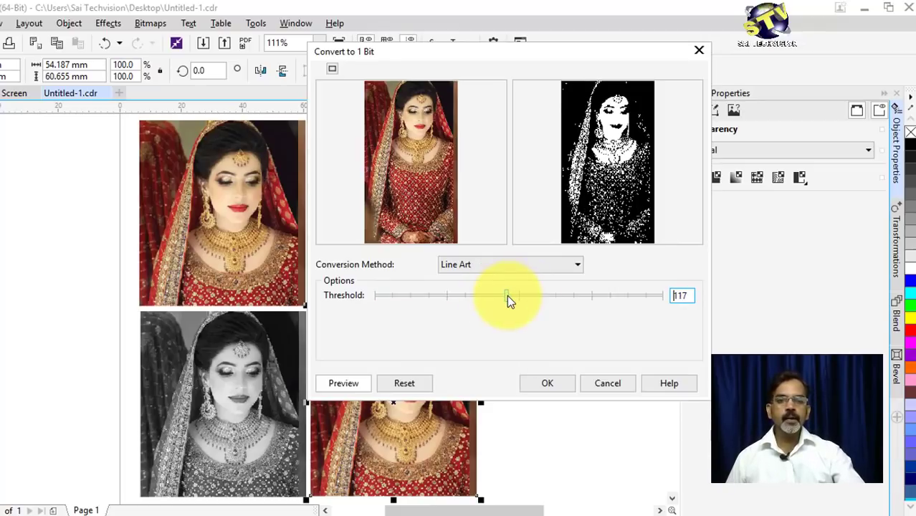
pyautogui.click(547, 390)
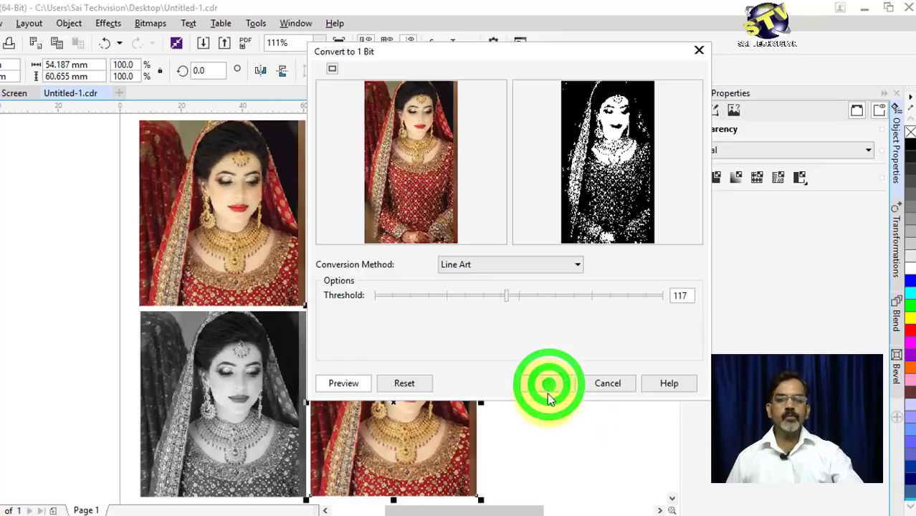